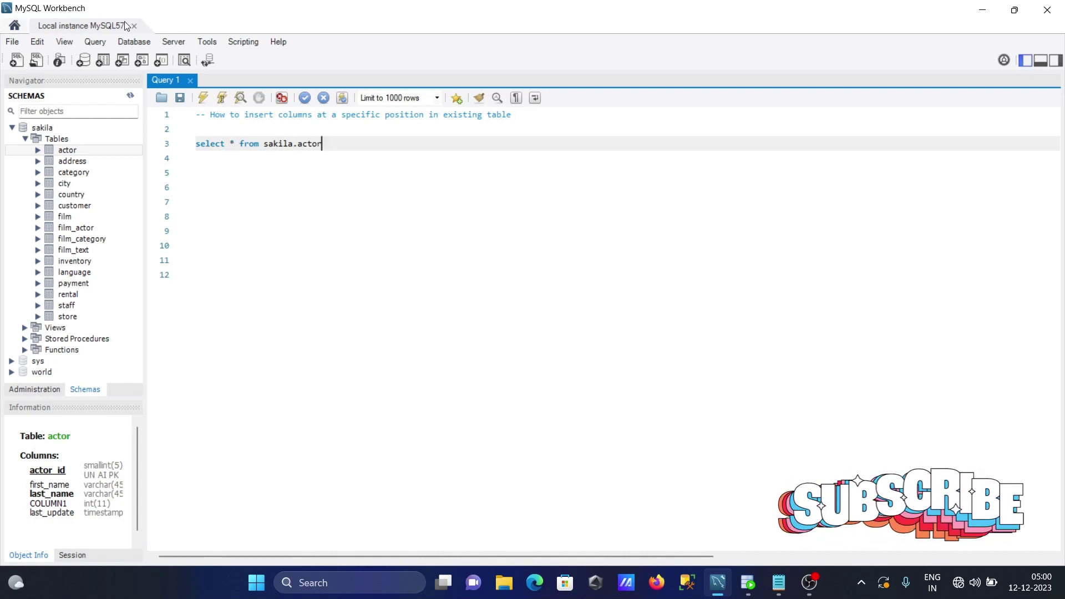
Run 'select * from sakila.actor' to list actor_id, first_name, last_name and last_update.
{"action": "left_click_drag", "start_coordinate": [333, 144], "coordinate": [162, 151]}
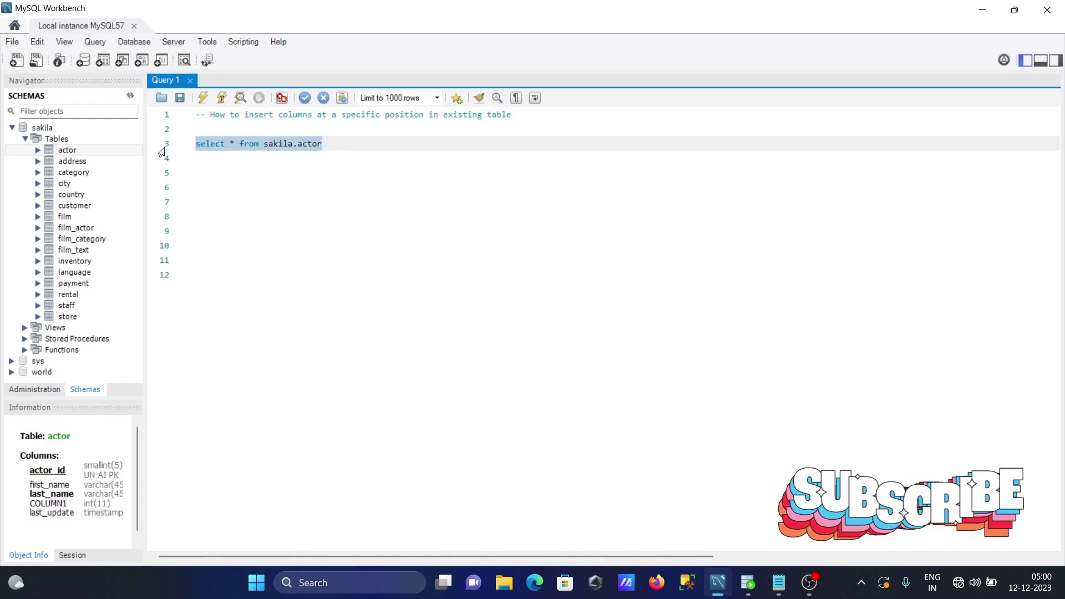
{"action": "left_click", "coordinate": [202, 99]}
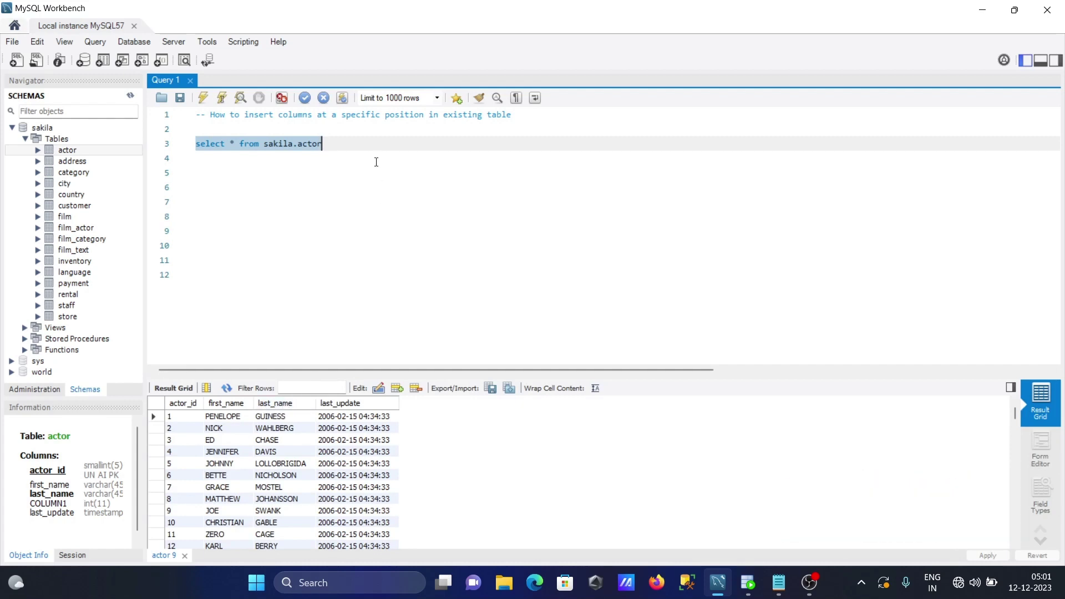
Write and execute ALTER TABLE SAKILA.ACTOR ADD COLUMN1 INTEGER AFTER LAST_NAME.
{"action": "left_click", "coordinate": [375, 160]}
{"action": "key", "text": "Return"}
{"action": "type", "text": "a"}
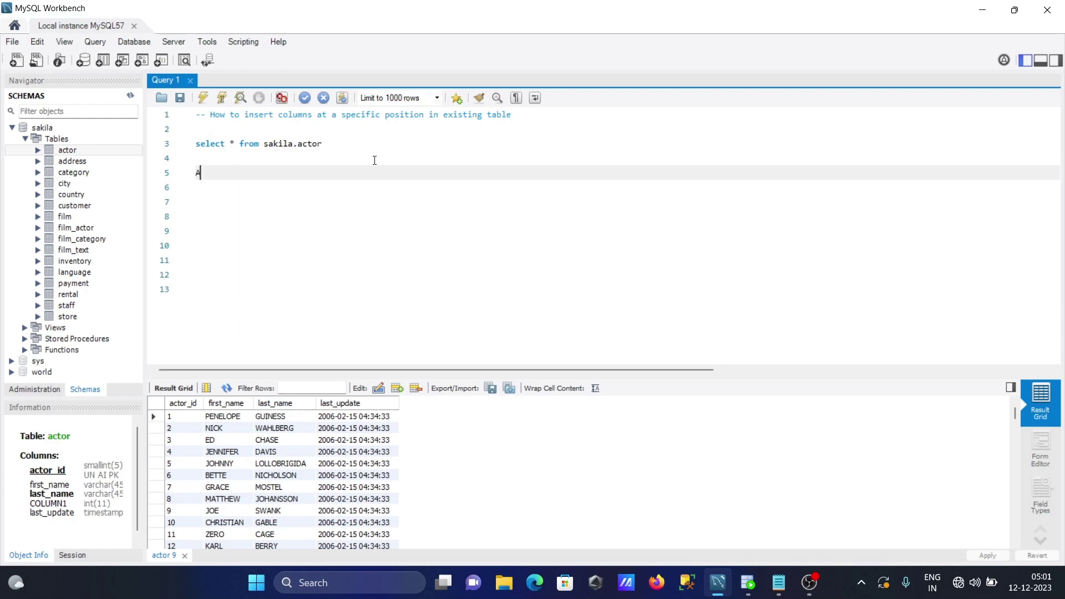
{"action": "type", "text": "LTER T"}
{"action": "type", "text": "ABLE "}
{"action": "type", "text": "SAK"}
{"action": "type", "text": "ILA"}
{"action": "type", "text": ".AC"}
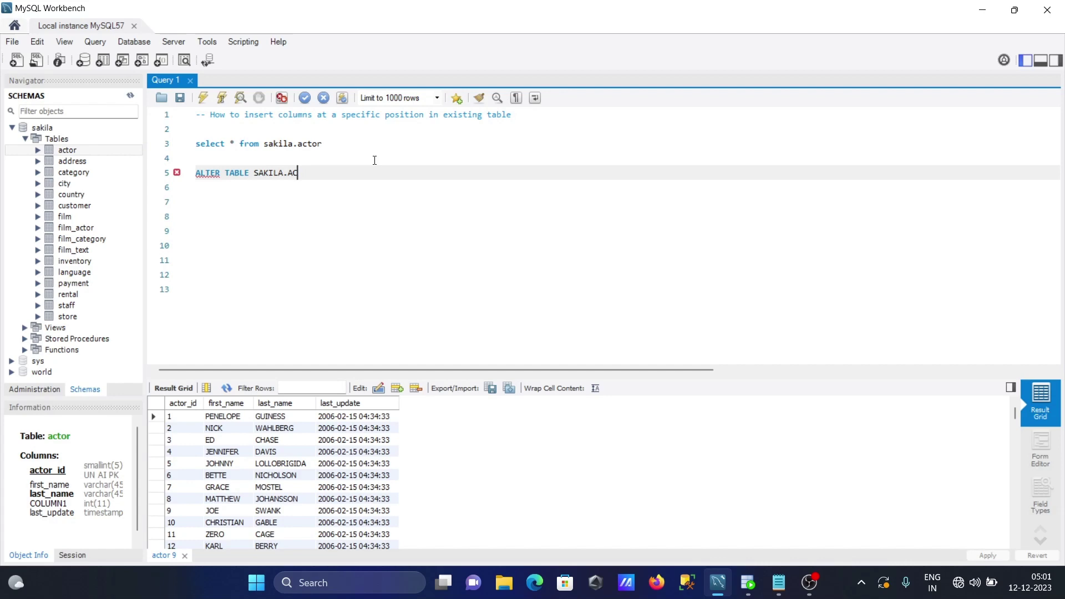
{"action": "type", "text": "TOR"}
{"action": "key", "text": "Return"}
{"action": "type", "text": "ADD "}
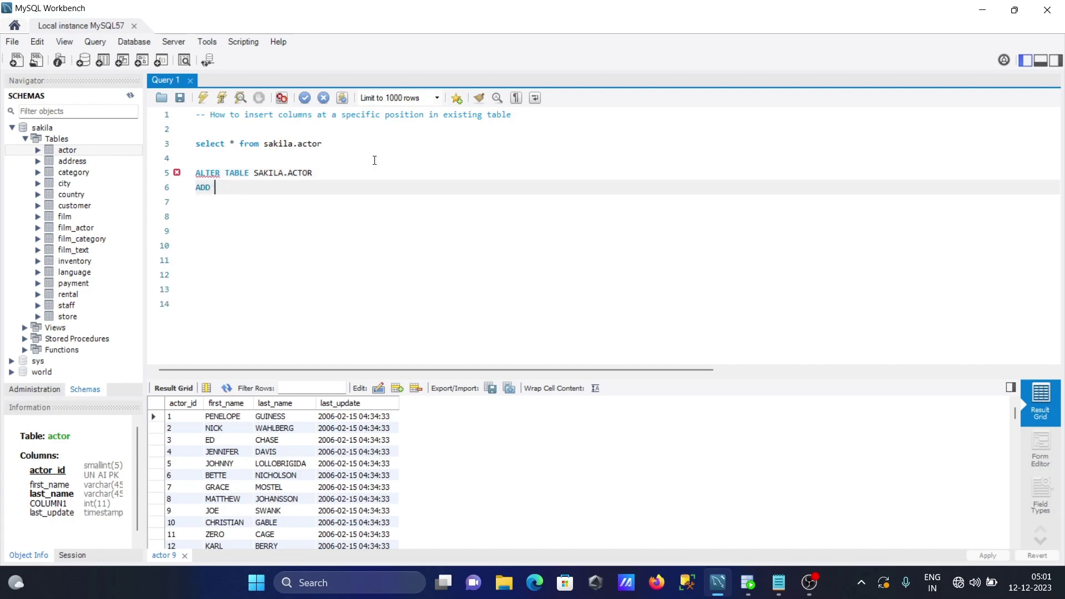
{"action": "type", "text": "COLUMN"}
{"action": "type", "text": "1 "}
{"action": "type", "text": "INTEGER "}
{"action": "type", "text": "AF"}
{"action": "type", "text": "TER "}
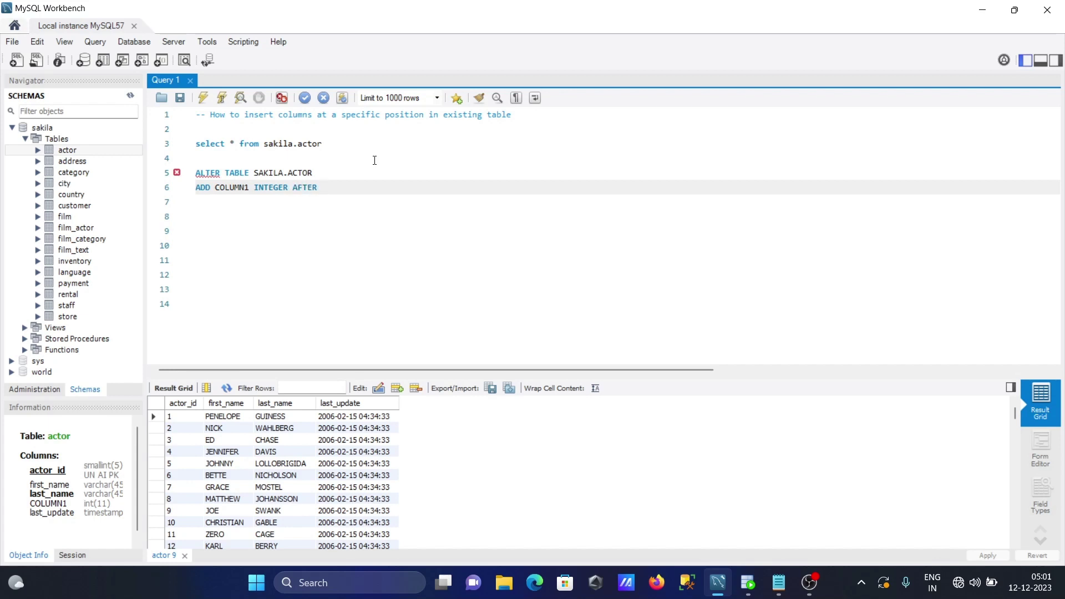
{"action": "type", "text": "LAS"}
{"action": "type", "text": "T_N"}
{"action": "type", "text": "AME"}
{"action": "left_click_drag", "start_coordinate": [367, 191], "coordinate": [197, 172]}
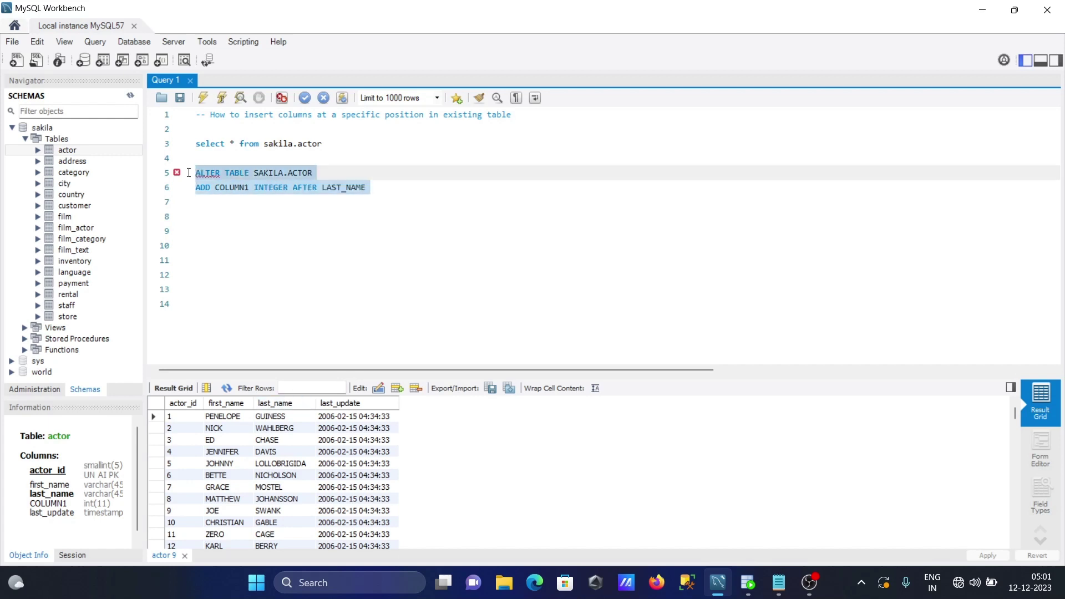
{"action": "left_click", "coordinate": [201, 98]}
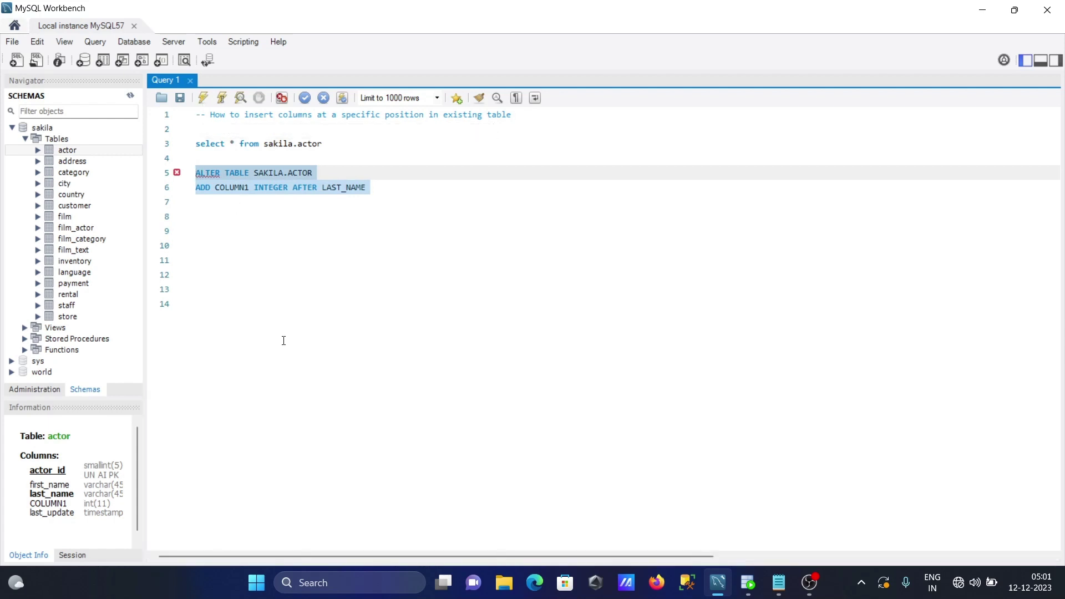
{"action": "left_click", "coordinate": [275, 228]}
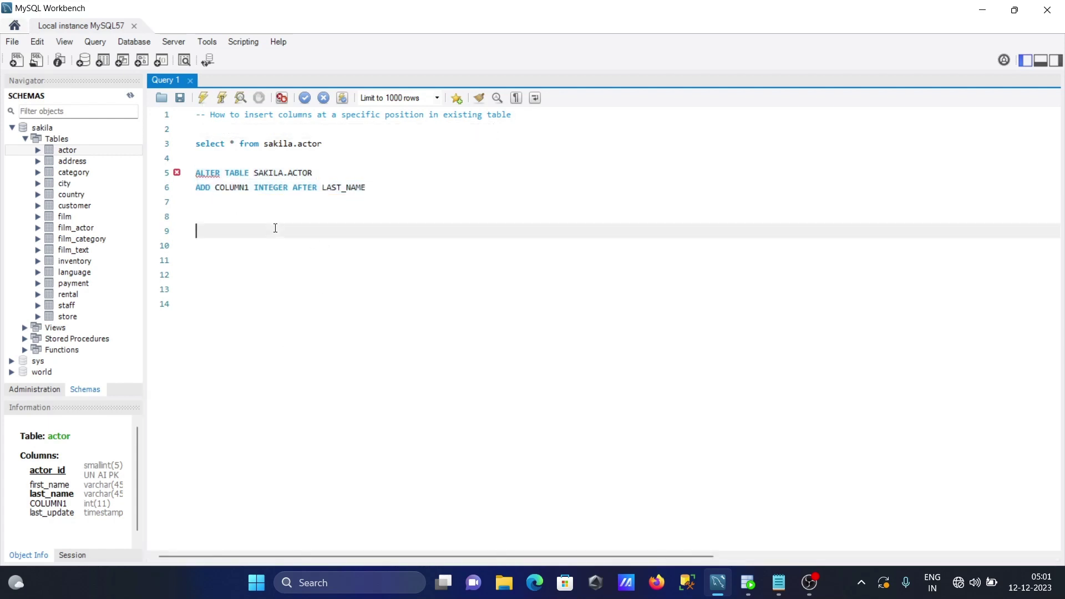
{"action": "left_click", "coordinate": [330, 143]}
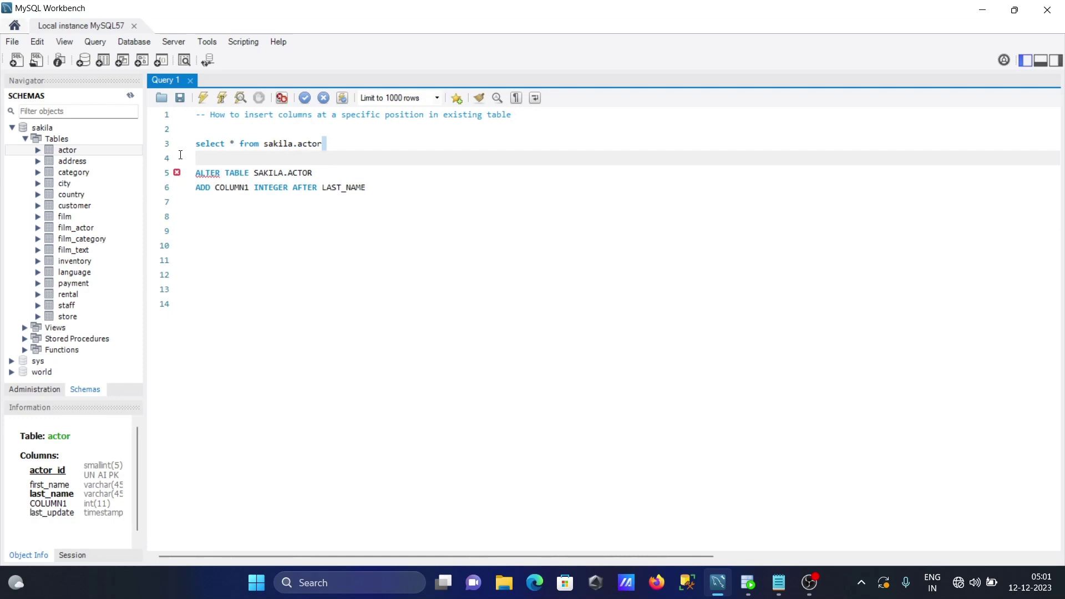
Rerun the actor select to see the empty COLUMN1, then start renaming COLUMN1 to COLUMN2.
{"action": "left_click_drag", "start_coordinate": [331, 143], "coordinate": [189, 135]}
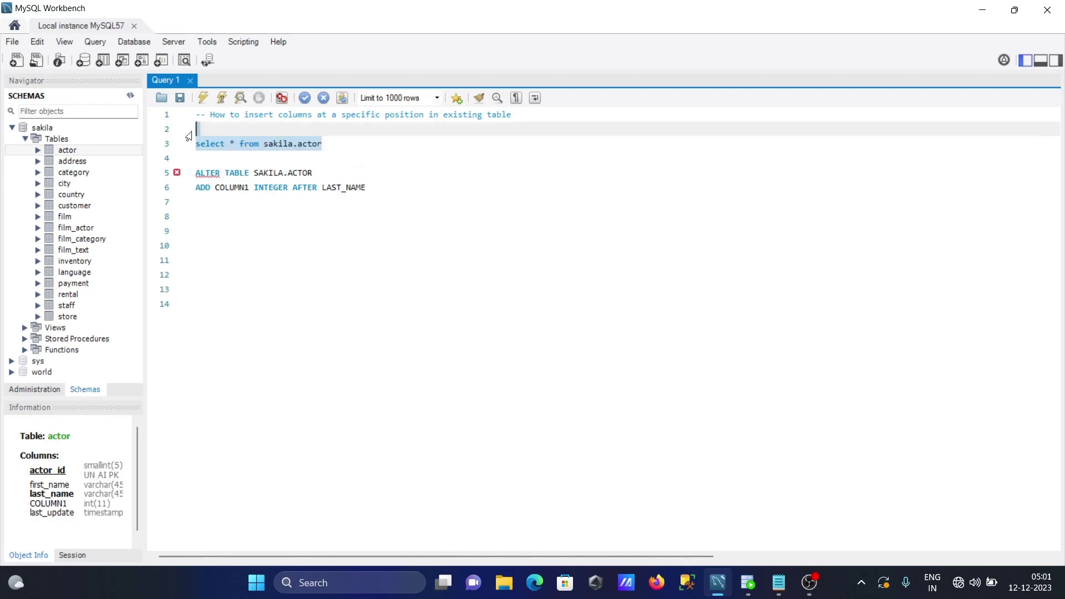
{"action": "left_click", "coordinate": [202, 99]}
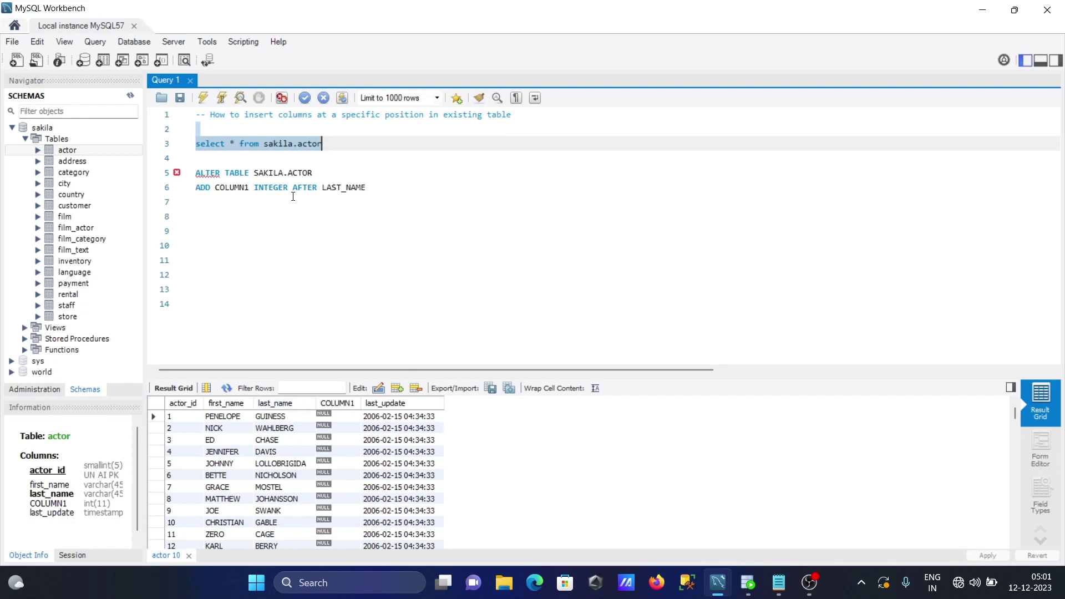
{"action": "left_click", "coordinate": [250, 187]}
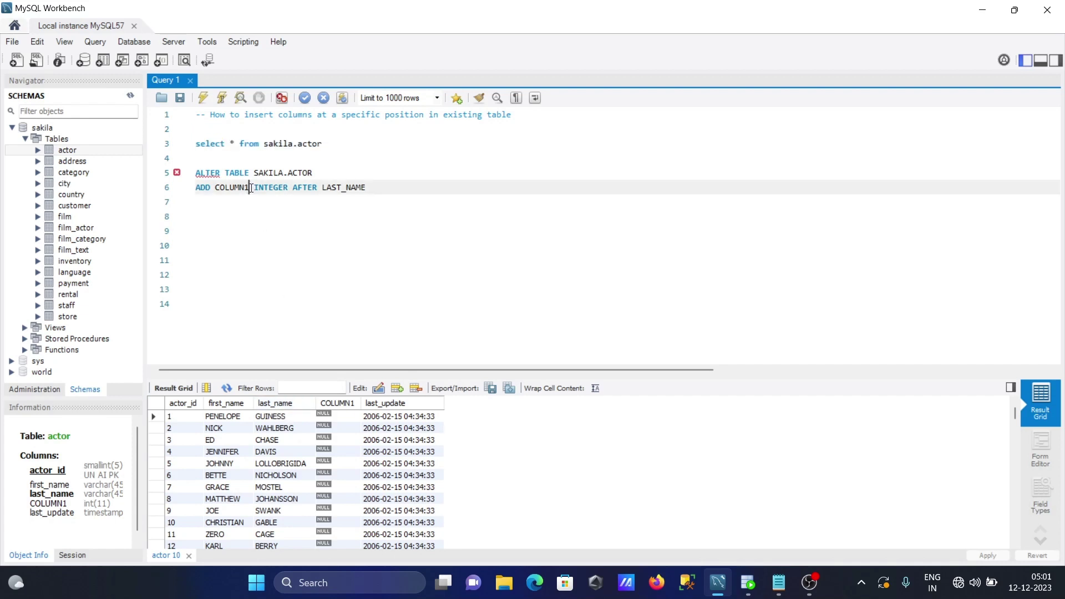
{"action": "key", "text": "BackSpace"}
{"action": "type", "text": "2"}
Replace INTEGER with VARCHAR(10) and LAST_NAME with FIRST_NAME in the ALTER statement.
{"action": "left_click", "coordinate": [289, 187]}
{"action": "key", "text": "BackSpace"}
{"action": "key", "text": "BackSpace"}
{"action": "key", "text": "BackSpace"}
{"action": "key", "text": "BackSpace"}
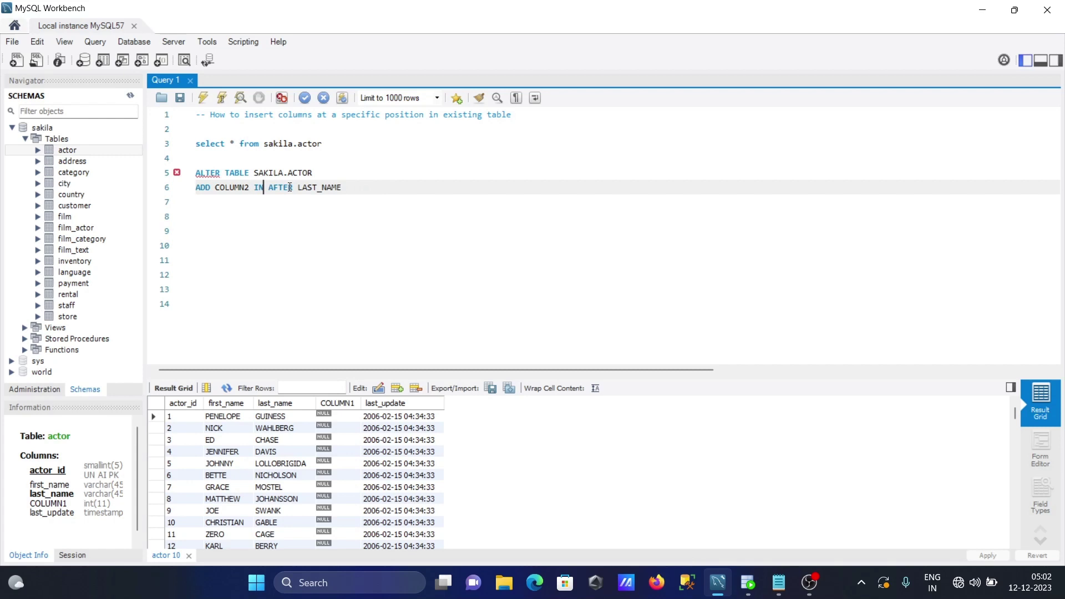
{"action": "key", "text": "BackSpace"}
{"action": "key", "text": "BackSpace"}
{"action": "key", "text": "BackSpace"}
{"action": "type", "text": "VA"}
{"action": "type", "text": "RCHAR"}
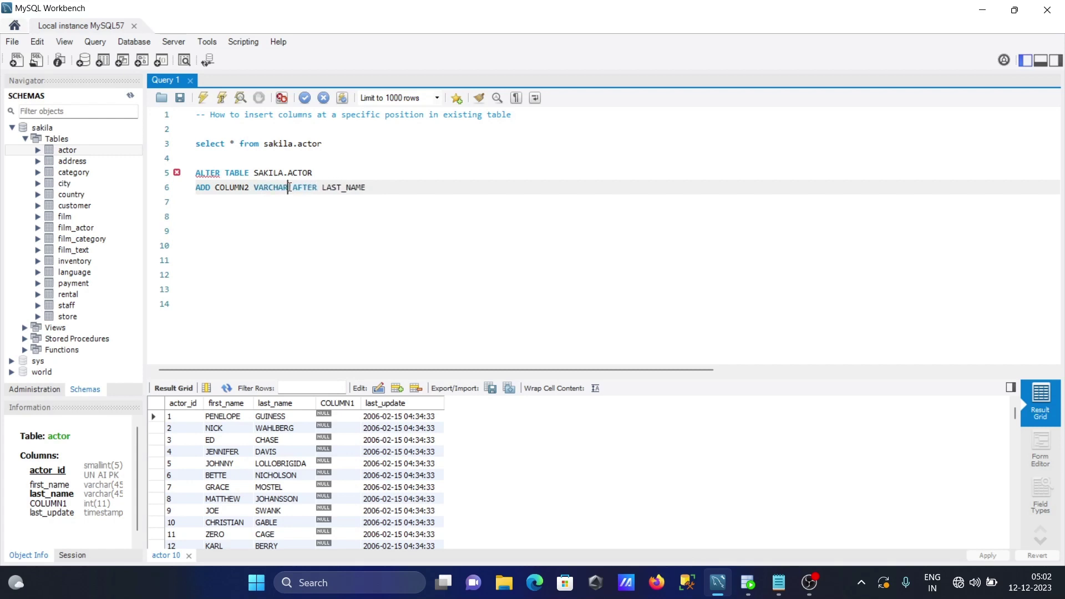
{"action": "type", "text": "(10"}
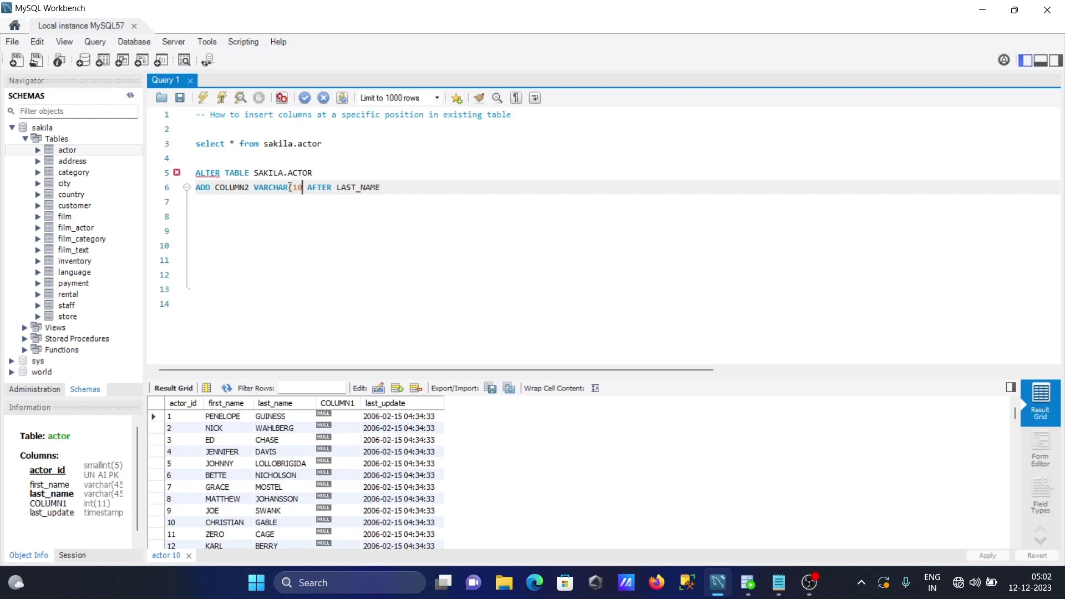
{"action": "type", "text": ")"}
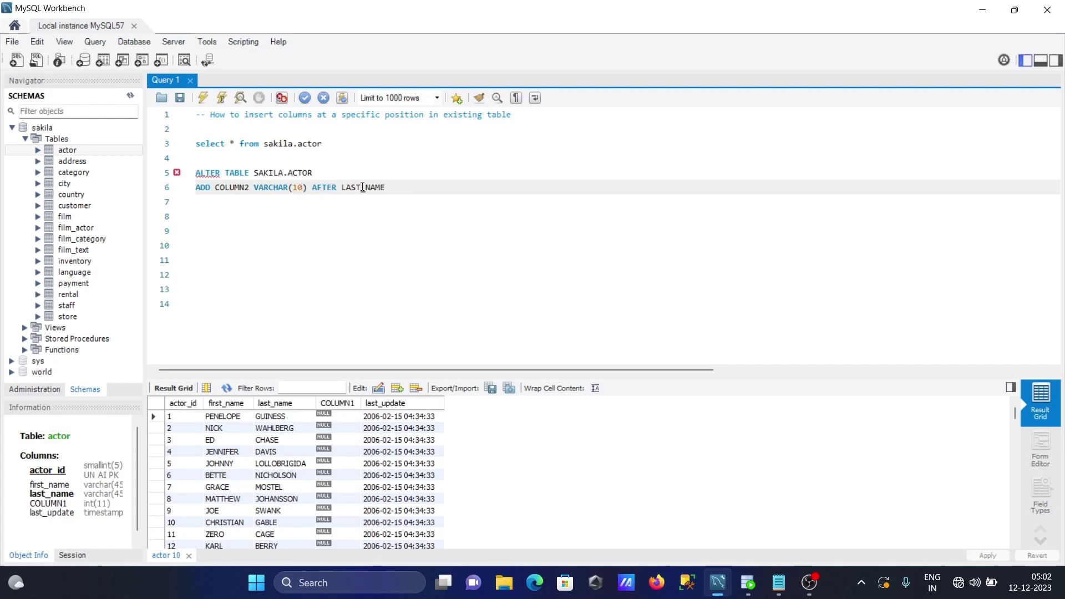
{"action": "left_click", "coordinate": [361, 188]}
{"action": "key", "text": "BackSpace"}
{"action": "key", "text": "BackSpace"}
{"action": "key", "text": "BackSpace"}
{"action": "type", "text": "FI"}
{"action": "type", "text": "RST"}
Execute the COLUMN2 ALTER, then rerun the actor select to show COLUMN2 after first_name.
{"action": "left_click_drag", "start_coordinate": [411, 184], "coordinate": [197, 157]}
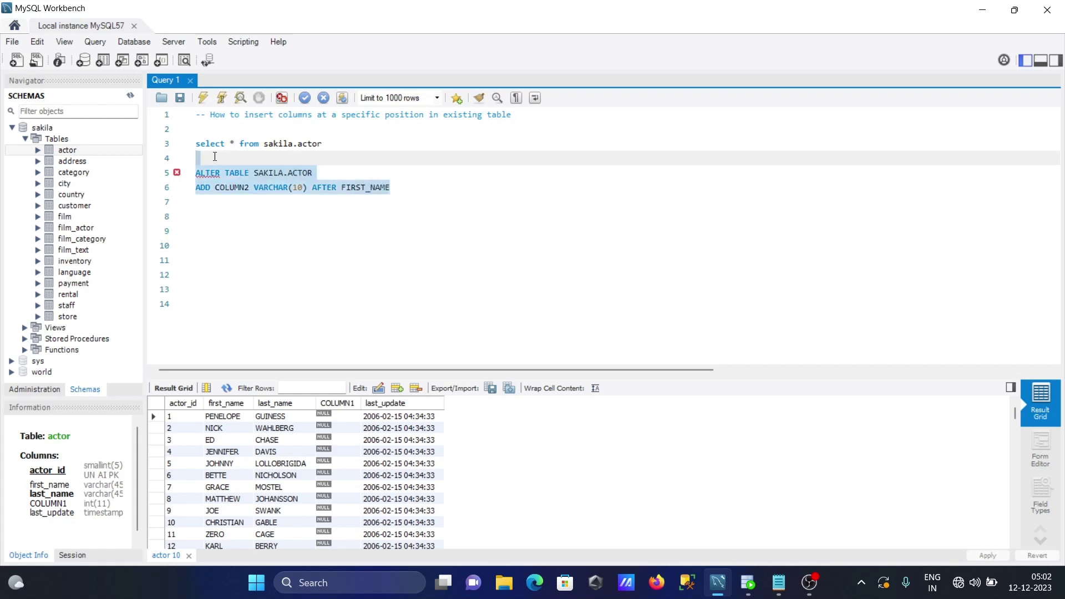
{"action": "left_click", "coordinate": [199, 99]}
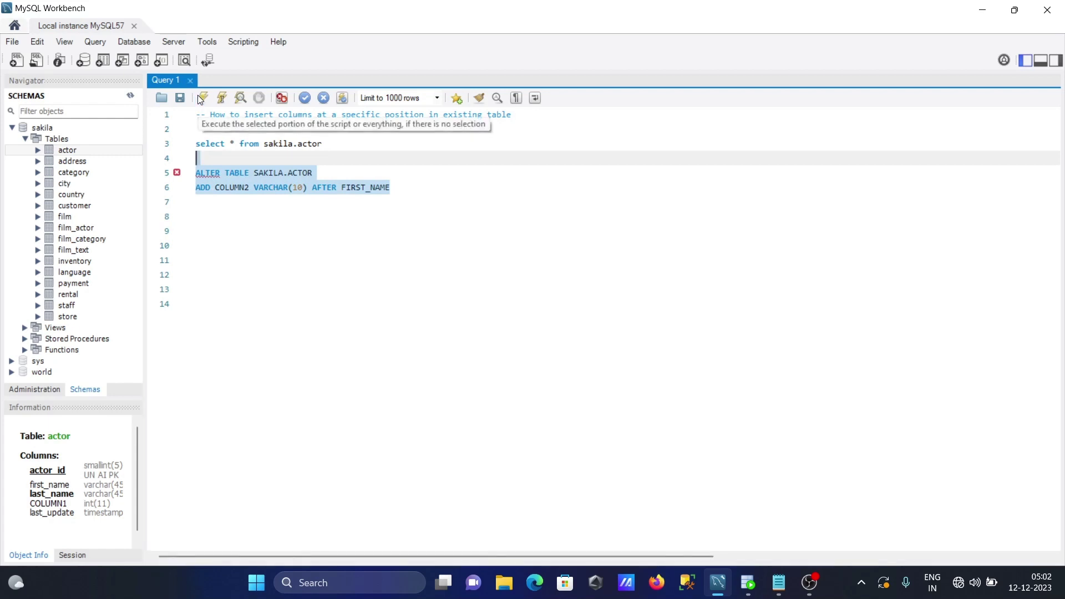
{"action": "left_click", "coordinate": [338, 142]}
{"action": "left_click", "coordinate": [146, 159]}
{"action": "left_click", "coordinate": [153, 143]}
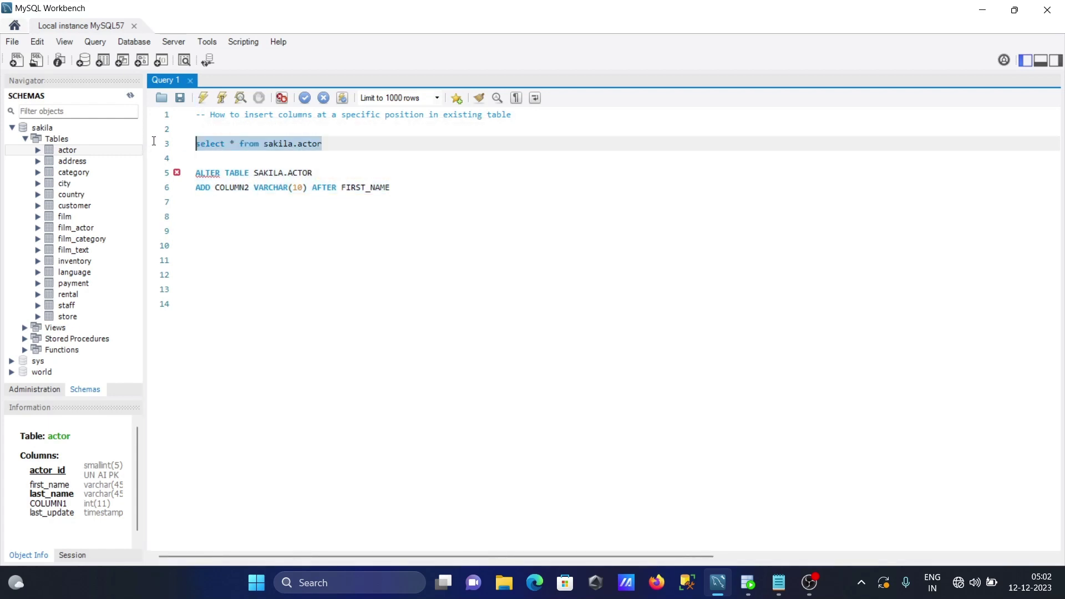
{"action": "left_click", "coordinate": [202, 98]}
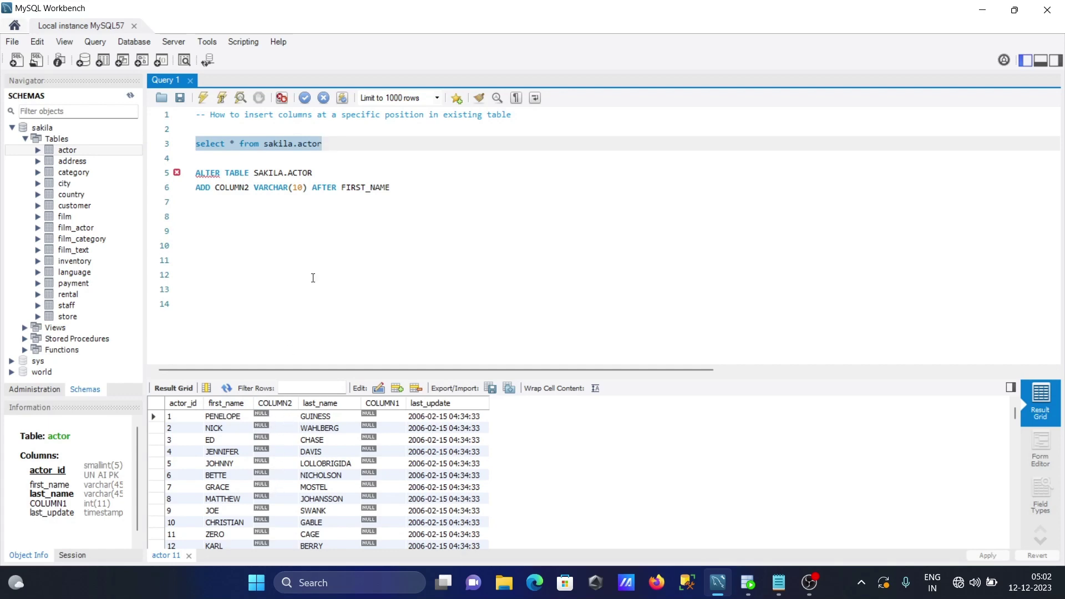
{"action": "left_click", "coordinate": [354, 235]}
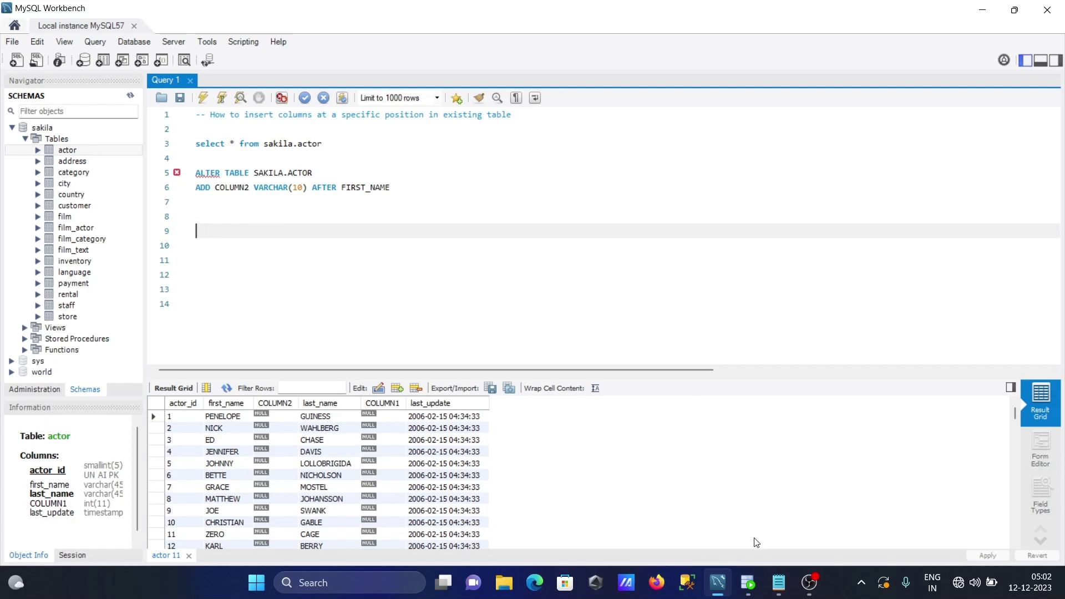
Switch to the Oracle SQL Developer HR worksheet holding the ALTER TABLE countries statement.
{"action": "left_click", "coordinate": [749, 585]}
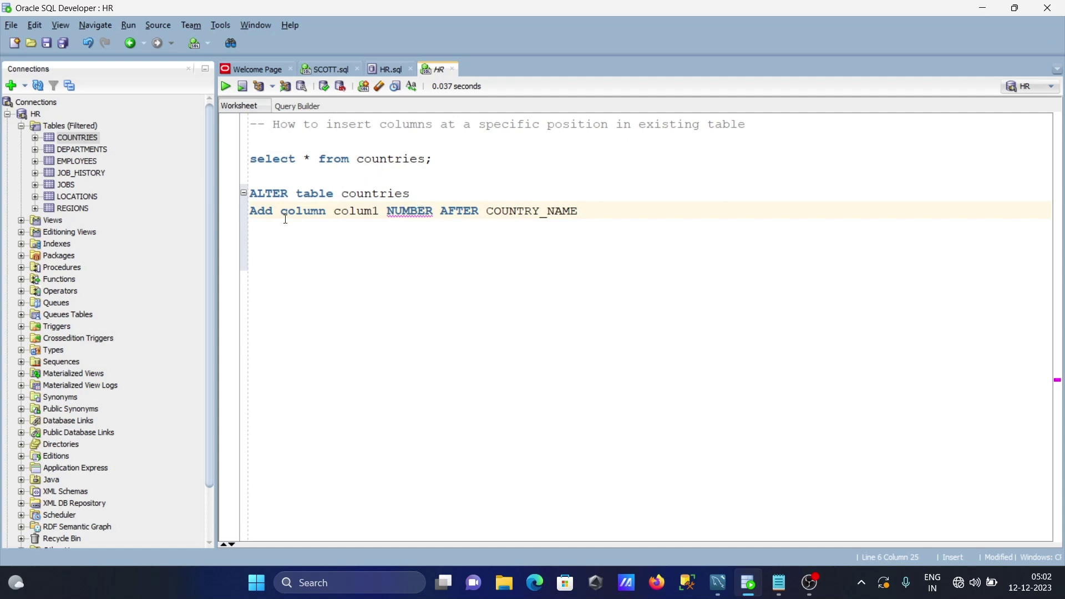
{"action": "left_click", "coordinate": [434, 195]}
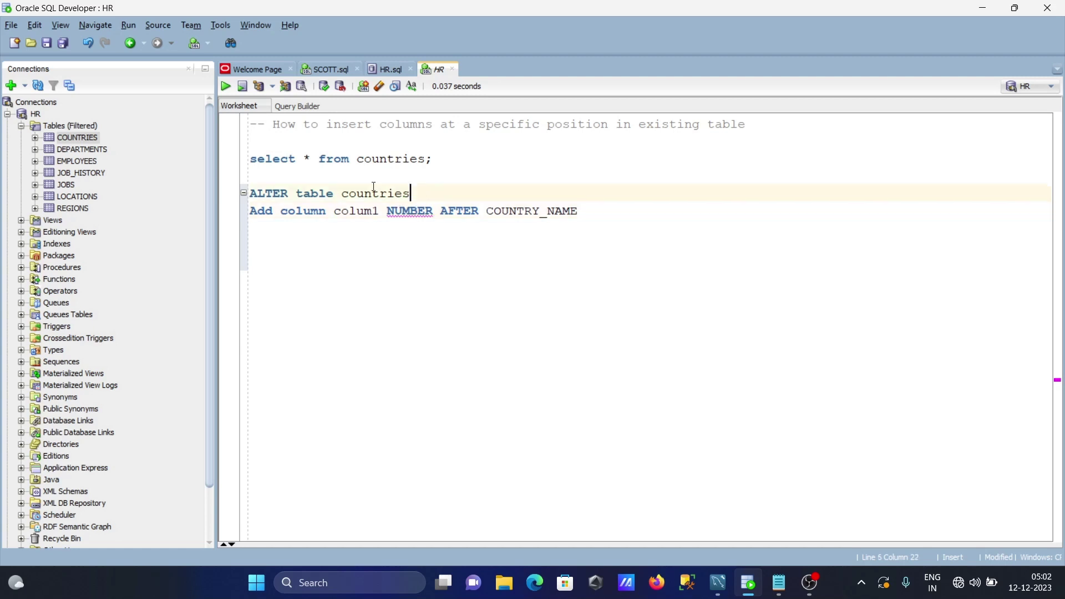
{"action": "right_click", "coordinate": [61, 140]}
{"action": "left_click", "coordinate": [92, 152]}
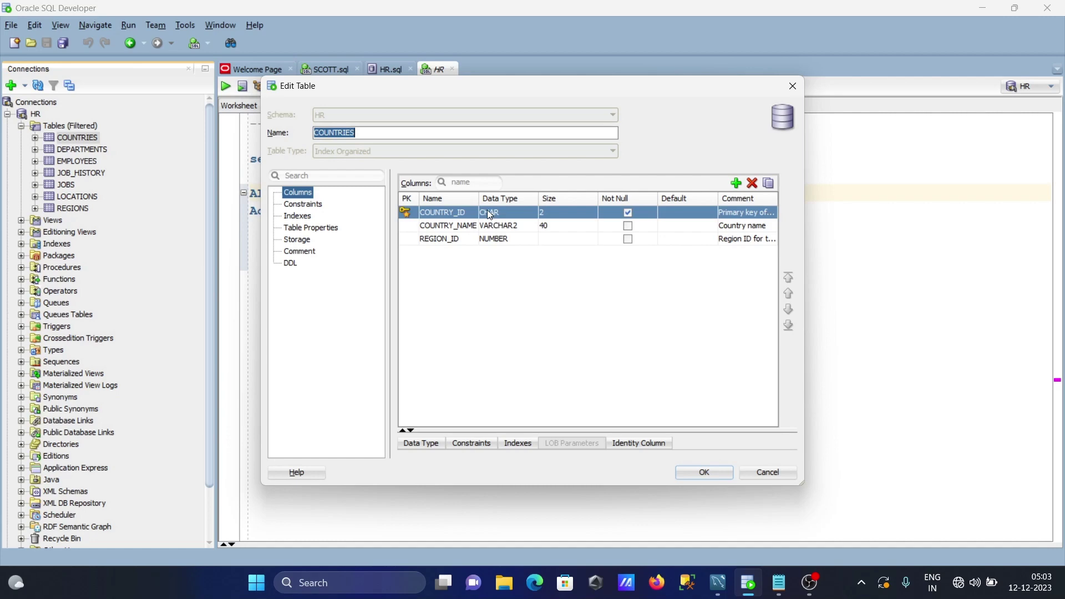
{"action": "left_click", "coordinate": [749, 474]}
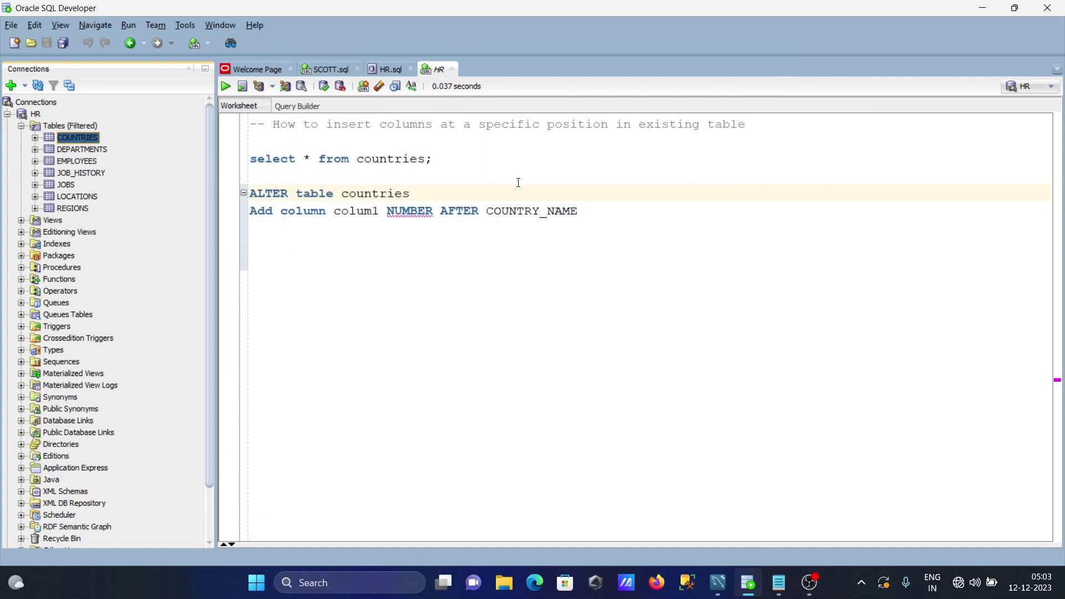
Run 'select * from countries;' to return 25 rows of COUNTRY_ID, COUNTRY_NAME and REGION_ID.
{"action": "left_click", "coordinate": [595, 213]}
{"action": "left_click", "coordinate": [433, 158]}
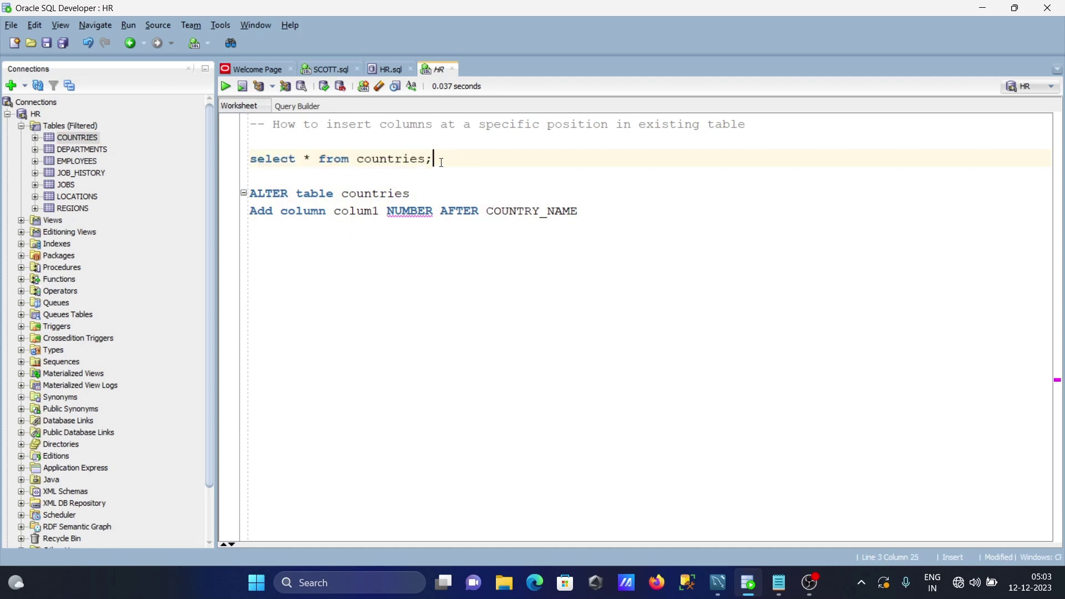
{"action": "left_click_drag", "start_coordinate": [442, 161], "coordinate": [223, 166]}
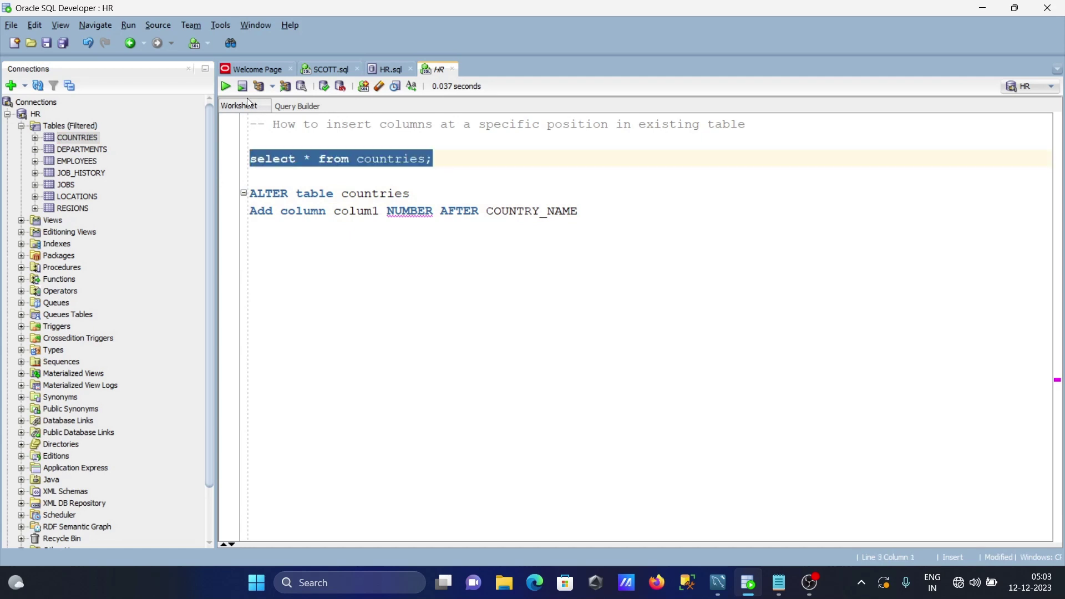
{"action": "left_click", "coordinate": [226, 89]}
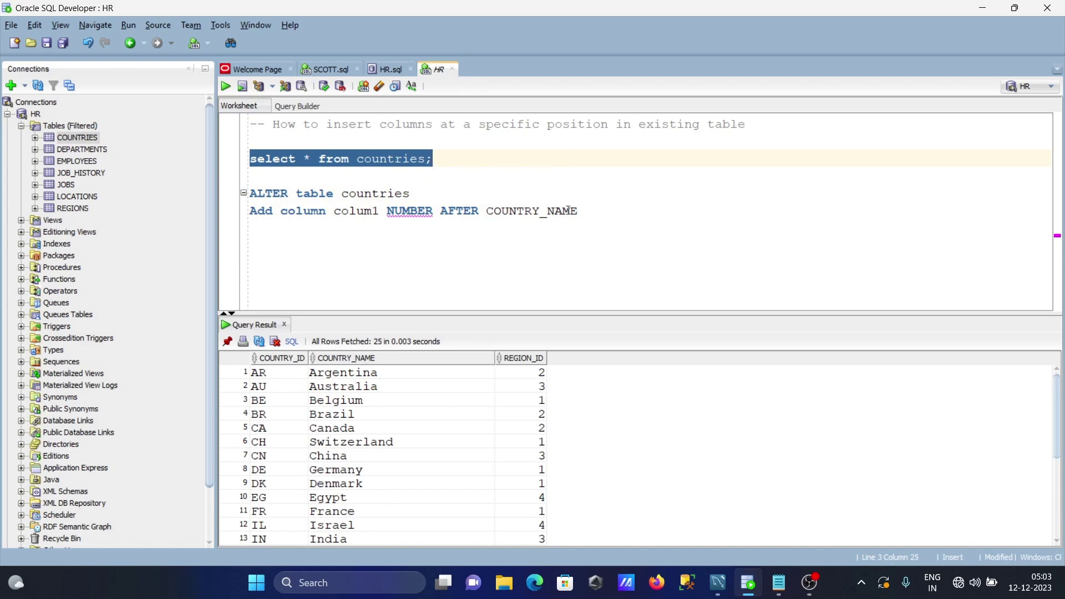
{"action": "left_click_drag", "start_coordinate": [582, 210], "coordinate": [242, 198]}
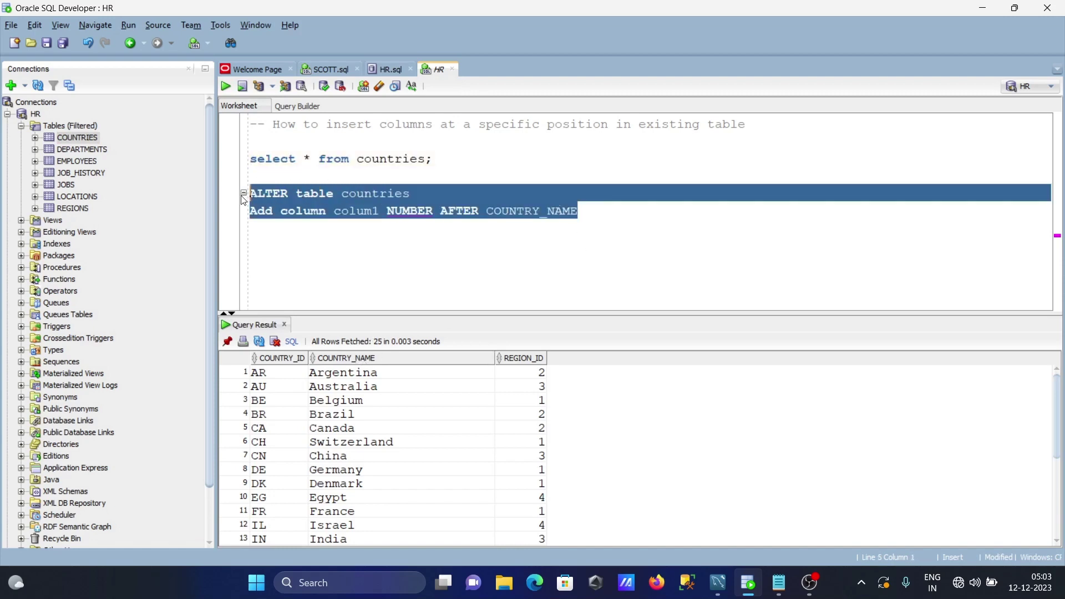
Run the ALTER adding colum1 after COUNTRY_NAME, which fails with ORA-00904: invalid identifier.
{"action": "left_click", "coordinate": [225, 86]}
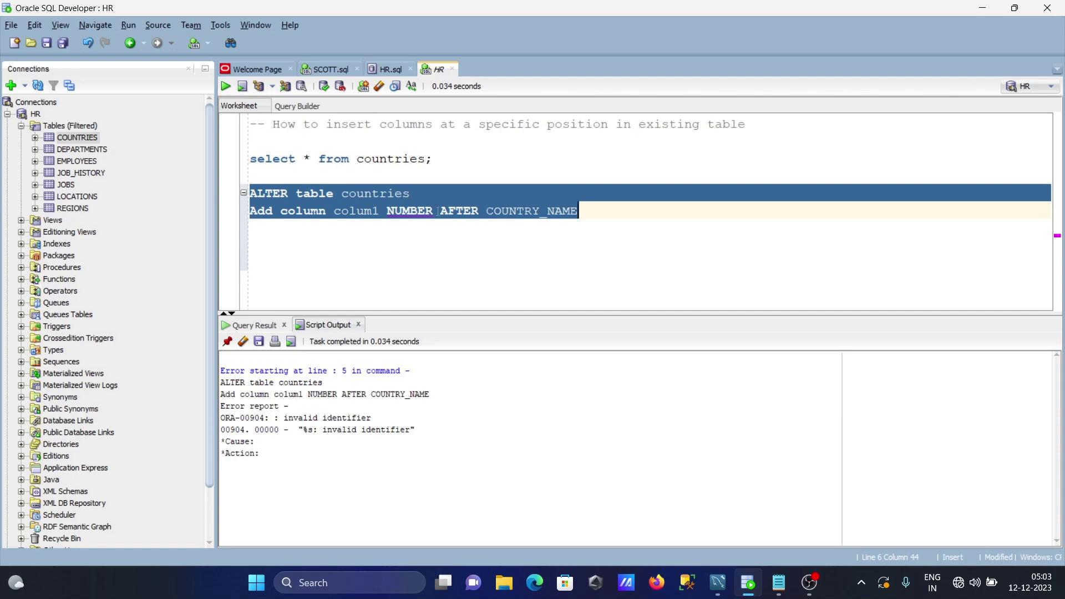
{"action": "left_click", "coordinate": [431, 197]}
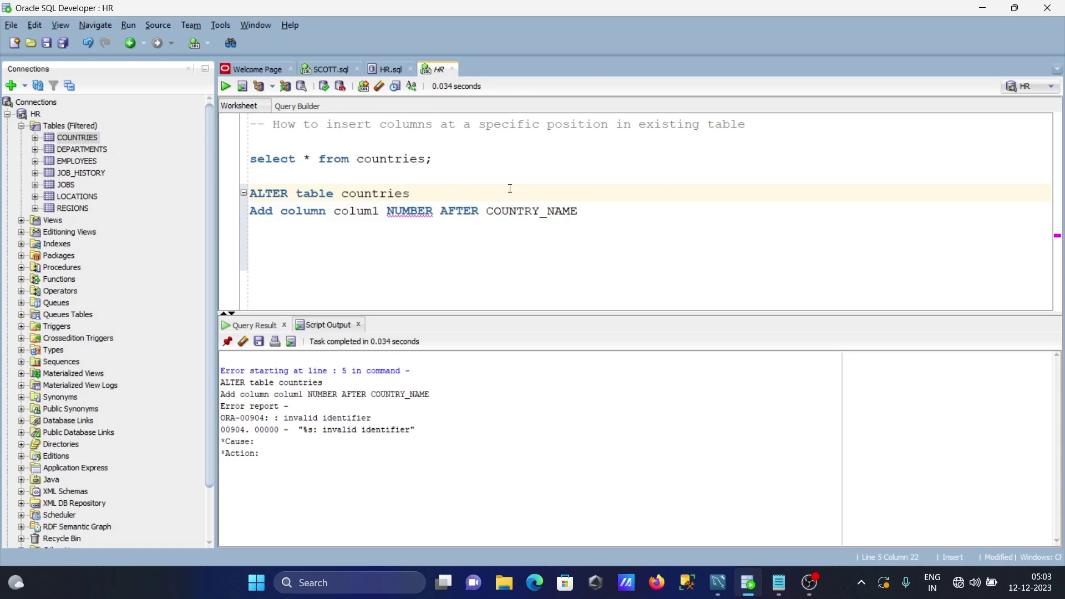
{"action": "left_click", "coordinate": [666, 163]}
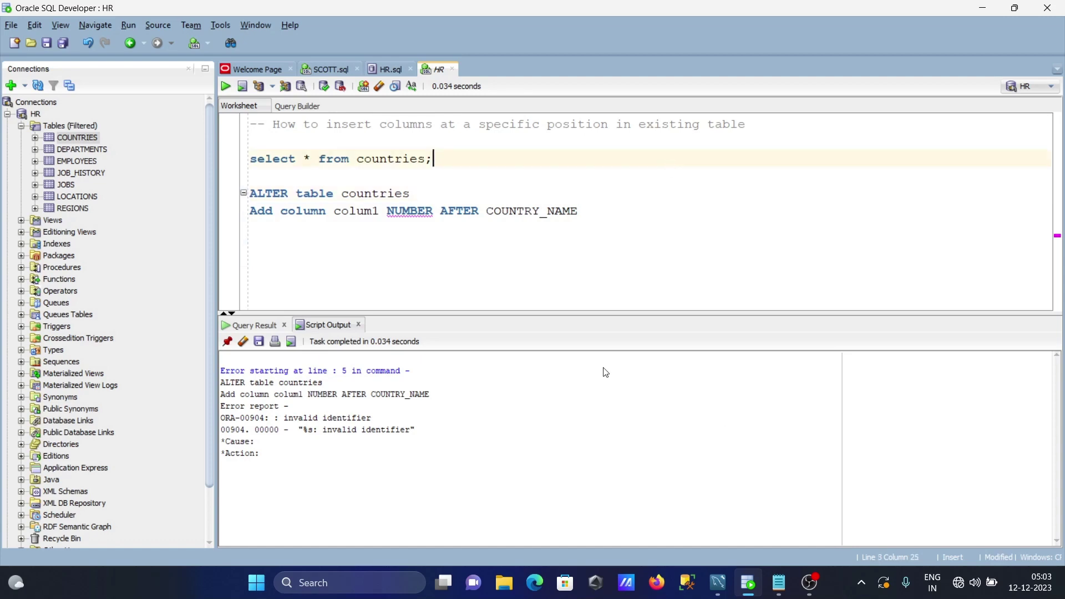
Switch back to MySQL Workbench's actor results with COLUMN2 after first_name.
{"action": "left_click", "coordinate": [719, 578]}
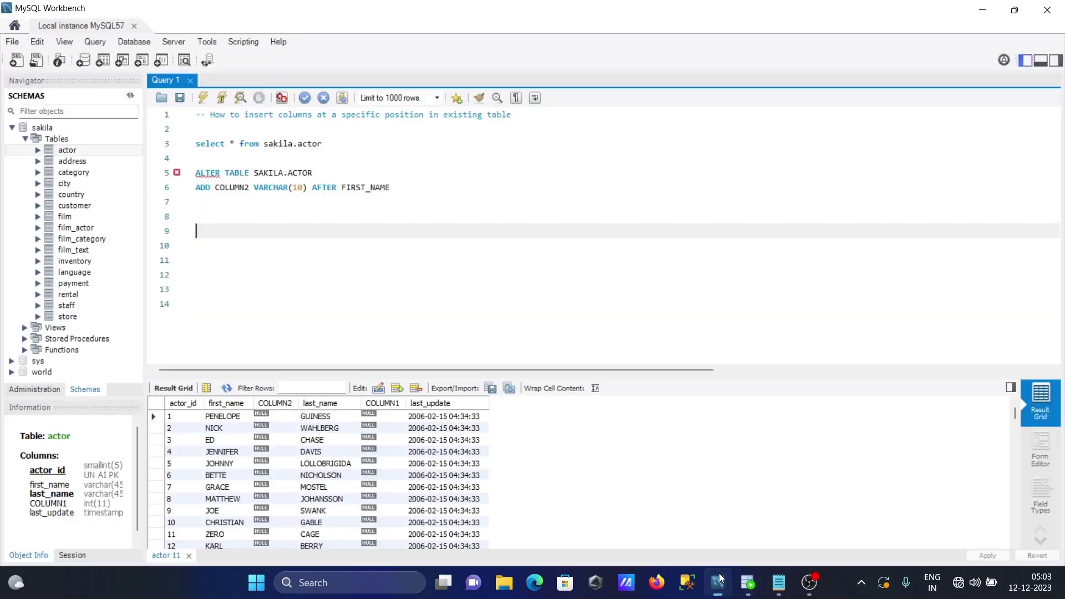